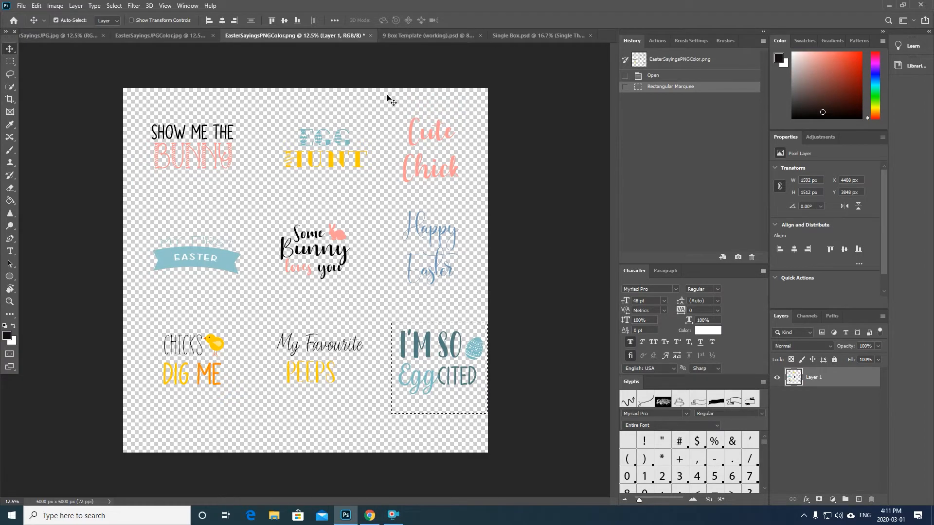
In the 9 Box Template, draw a rectangle about 2568 × 2652 px covering the centre blue box.
{"action": "left_click", "coordinate": [399, 37]}
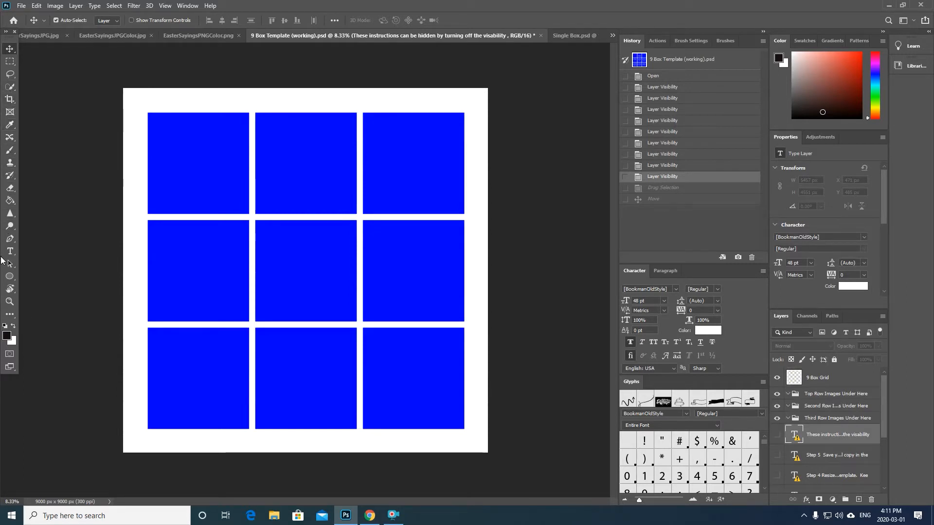
{"action": "left_click", "coordinate": [10, 278]}
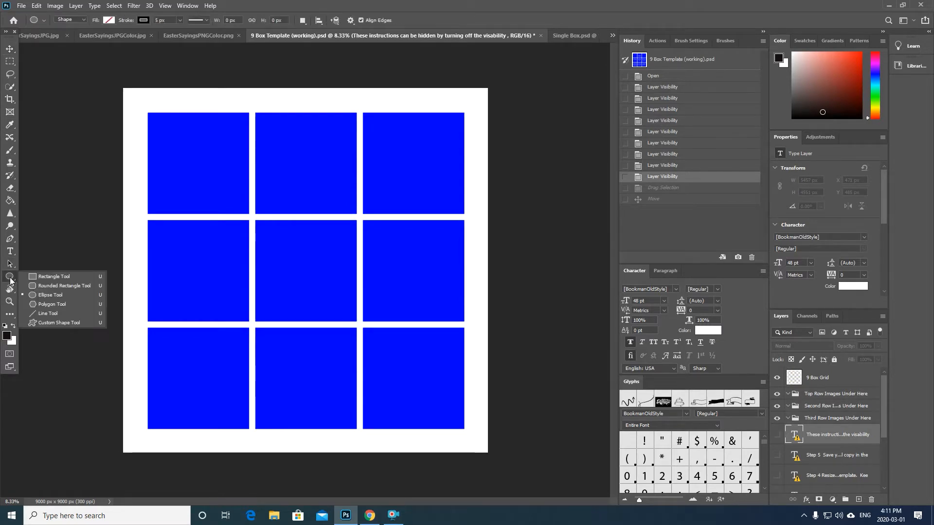
{"action": "left_click", "coordinate": [60, 276]}
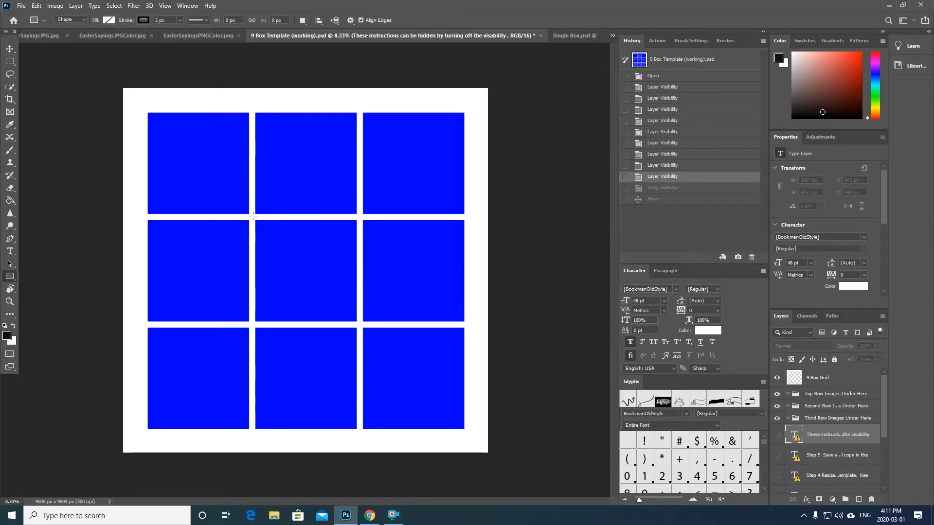
{"action": "left_click_drag", "start_coordinate": [253, 216], "coordinate": [358, 323]}
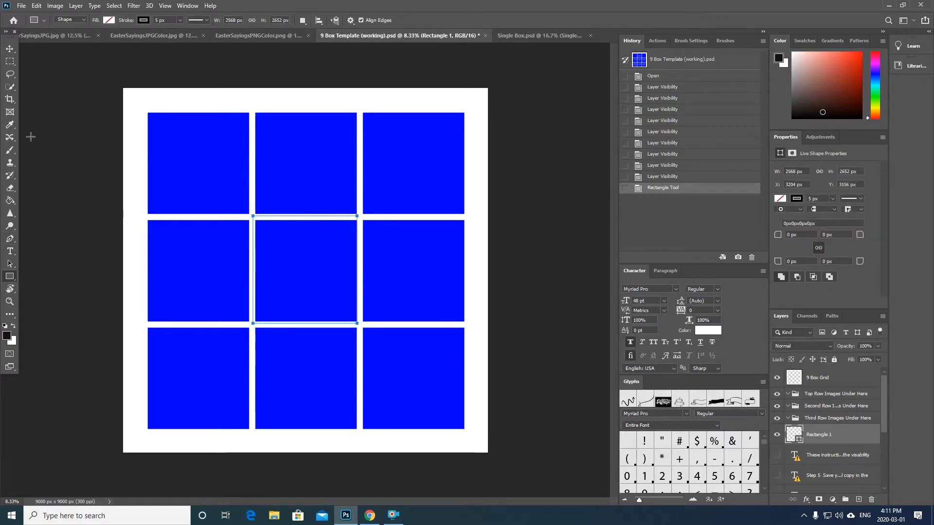
Fill the rectangle over the centre box with white.
{"action": "left_click", "coordinate": [112, 20]}
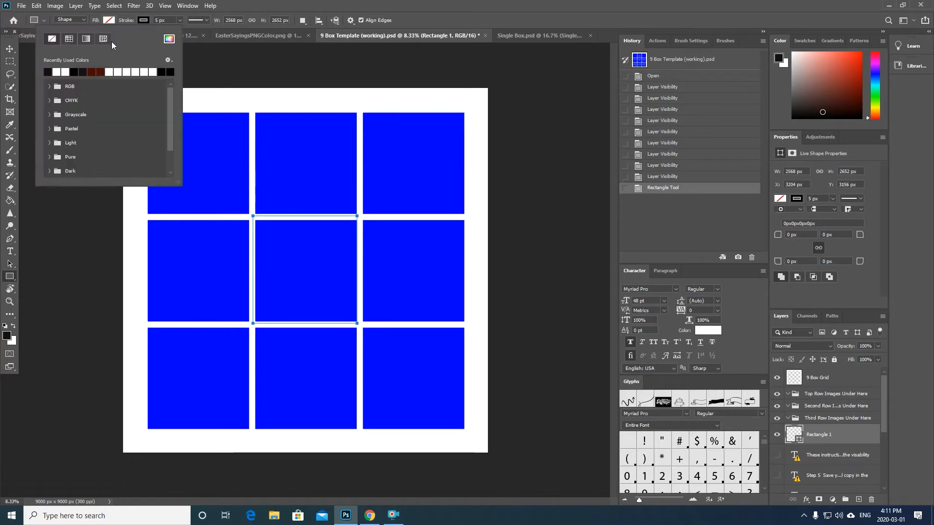
{"action": "left_click", "coordinate": [65, 71]}
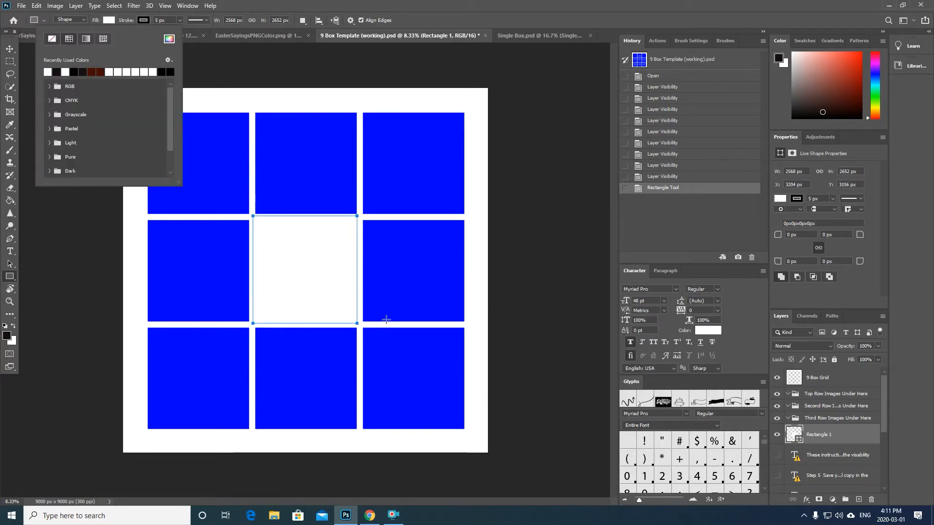
{"action": "left_click", "coordinate": [385, 317]}
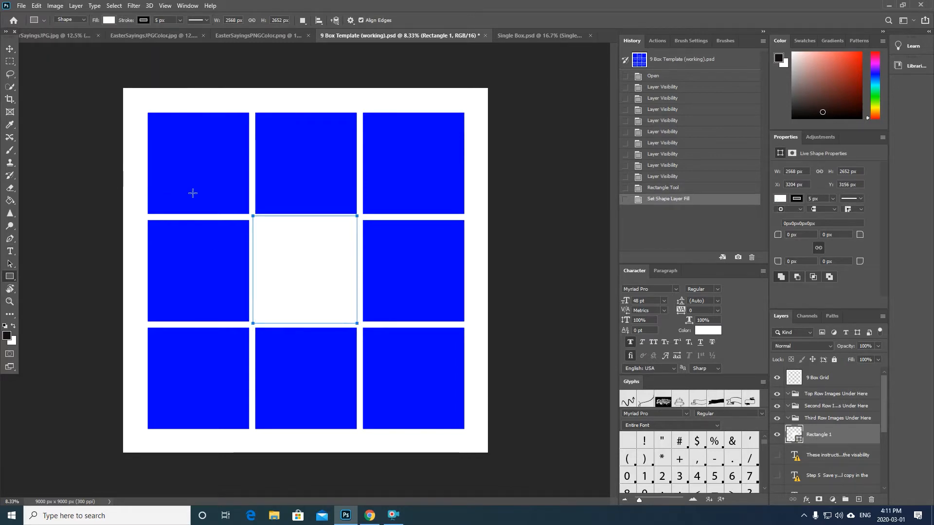
{"action": "key", "text": "Return"}
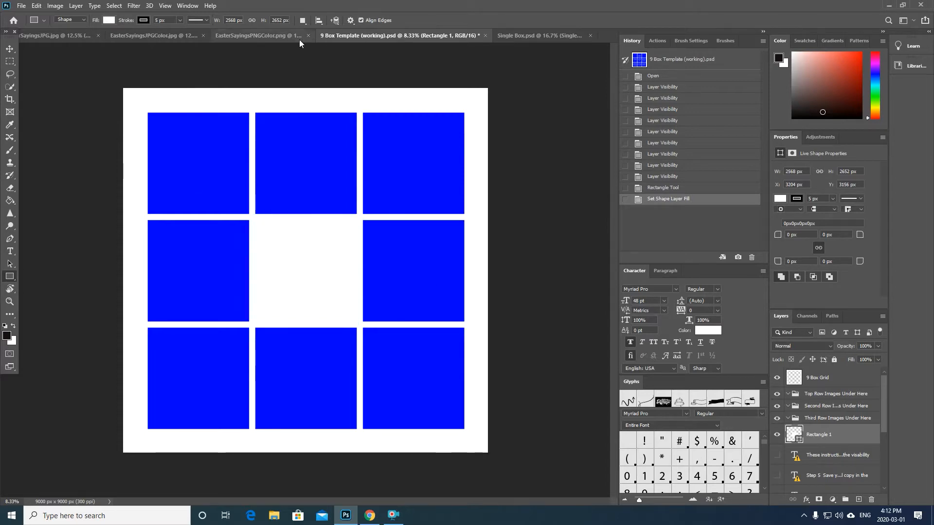
Copy the selected "I'm So Eggcited" saying from EasterSayingsPNGColor.png into the template's white centre box, enlarged to about 2294 × 1756 px and centred.
{"action": "left_click", "coordinate": [258, 36]}
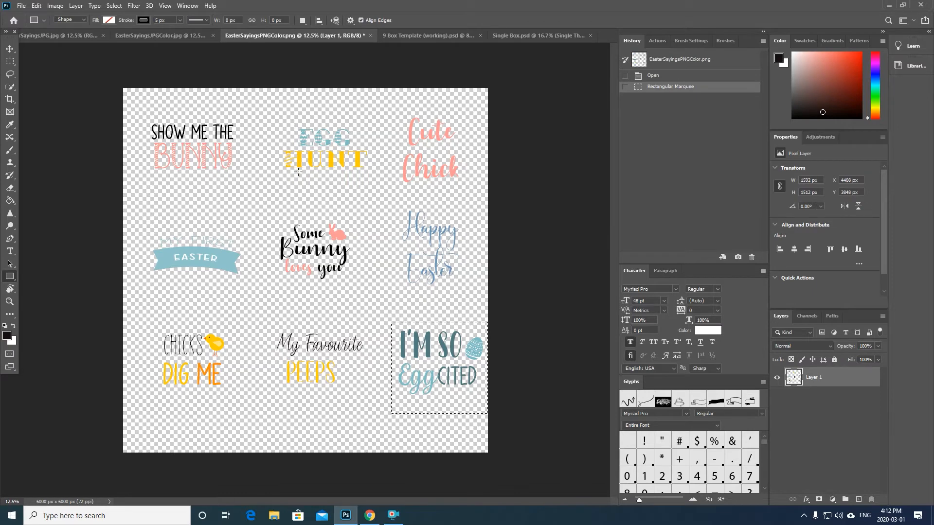
{"action": "left_click", "coordinate": [10, 49]}
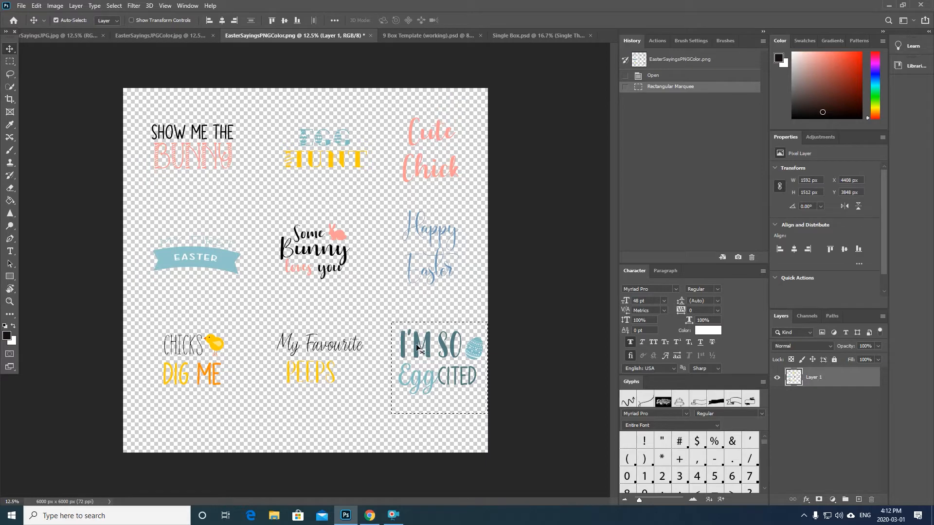
{"action": "left_click_drag", "start_coordinate": [417, 348], "coordinate": [433, 114]}
{"action": "left_click", "coordinate": [412, 37]}
{"action": "left_click_drag", "start_coordinate": [411, 37], "coordinate": [241, 221]}
{"action": "key", "text": "ctrl+t"}
{"action": "left_click_drag", "start_coordinate": [276, 263], "coordinate": [293, 260]}
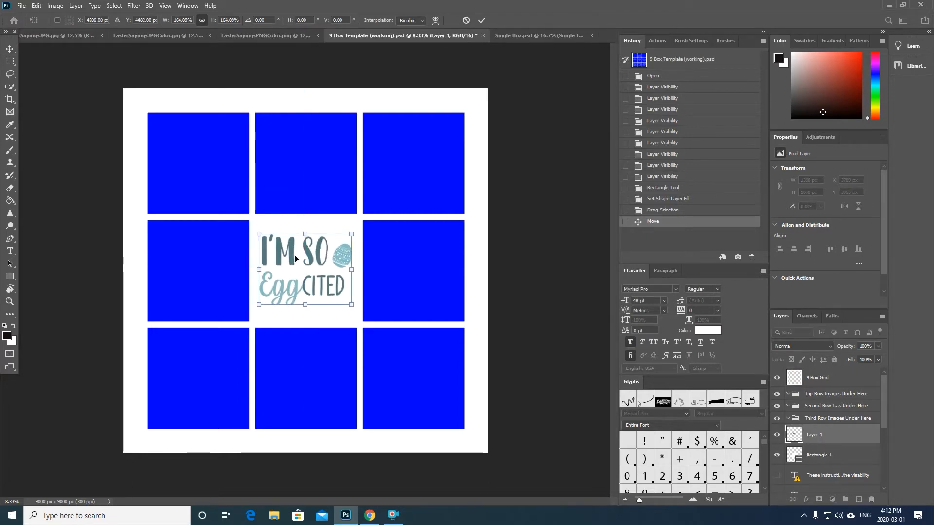
{"action": "key", "text": "Return"}
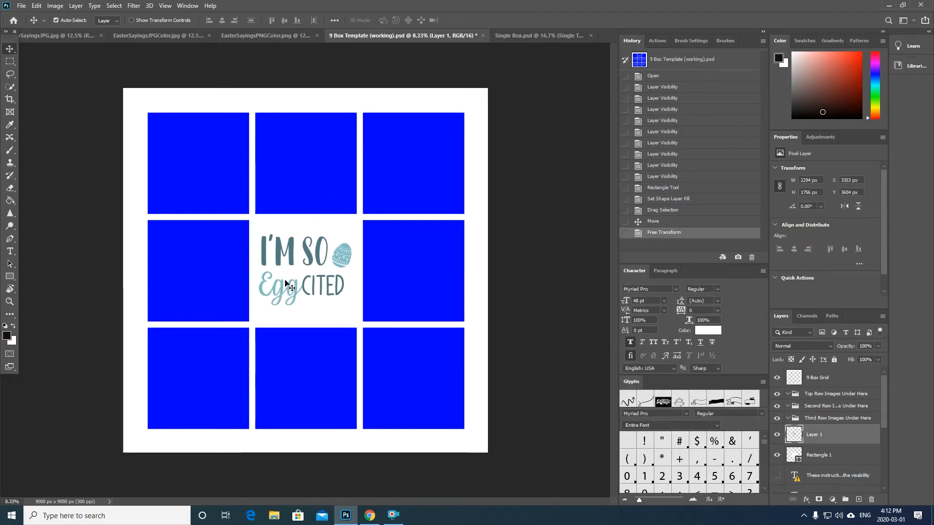
Add a Drop Shadow to the "I'm So Eggcited" layer with opacity lowered to about 11% and distance 23 px.
{"action": "key", "text": "ctrl"}
{"action": "scroll", "coordinate": [287, 285], "scroll_direction": "up", "scroll_amount": 3}
{"action": "scroll", "coordinate": [287, 285], "scroll_direction": "up", "scroll_amount": 1}
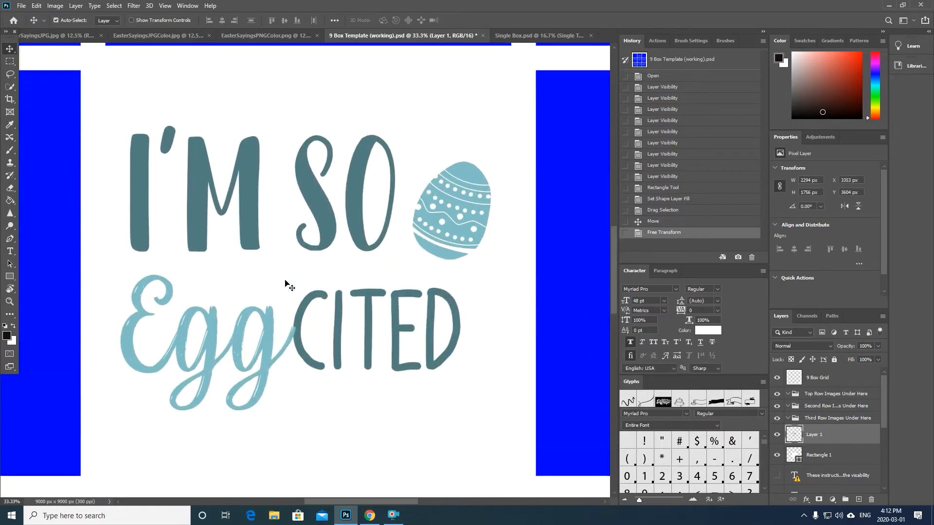
{"action": "scroll", "coordinate": [287, 285], "scroll_direction": "down", "scroll_amount": 2}
{"action": "scroll", "coordinate": [287, 285], "scroll_direction": "down", "scroll_amount": 2}
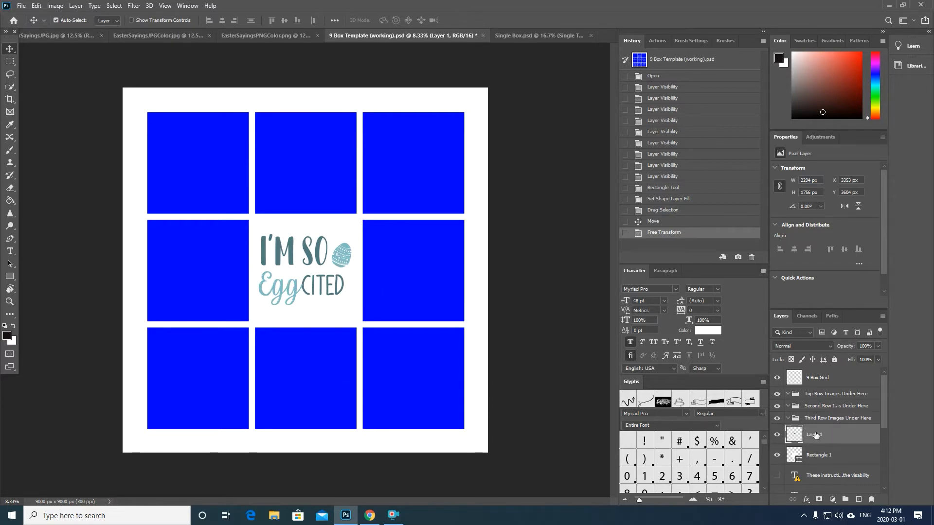
{"action": "left_click", "coordinate": [806, 500]}
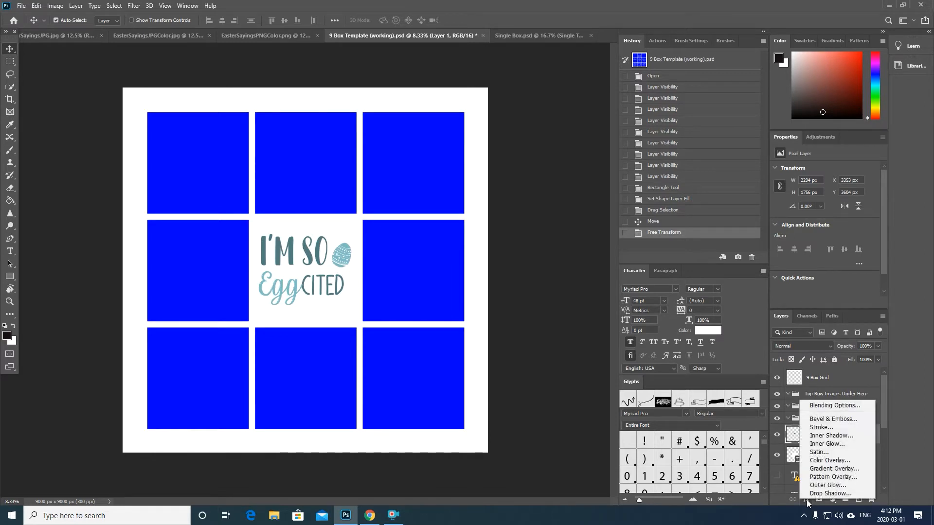
{"action": "left_click", "coordinate": [825, 494]}
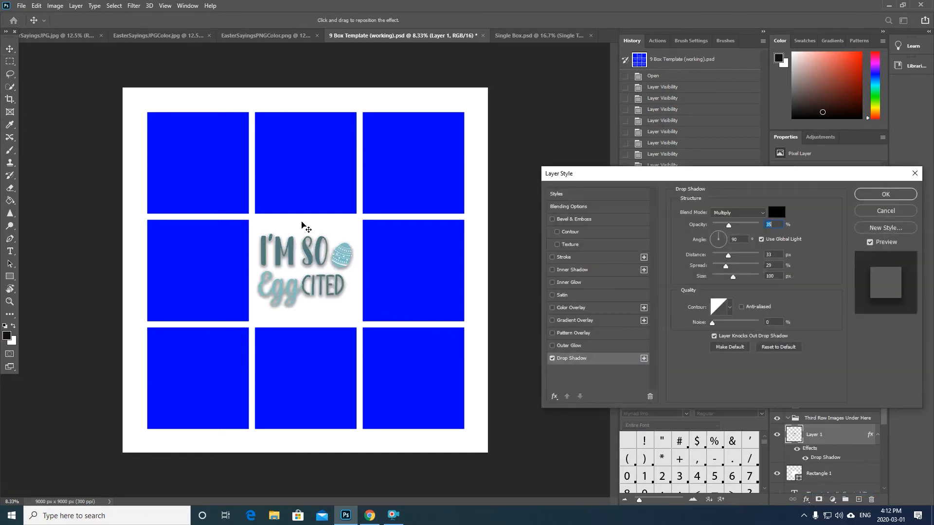
{"action": "left_click", "coordinate": [724, 258]}
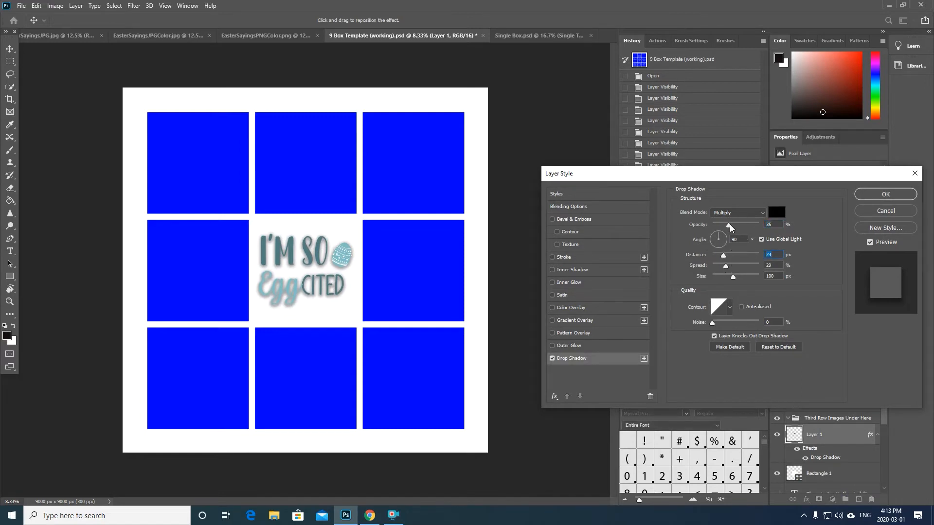
{"action": "left_click_drag", "start_coordinate": [730, 227], "coordinate": [719, 223]}
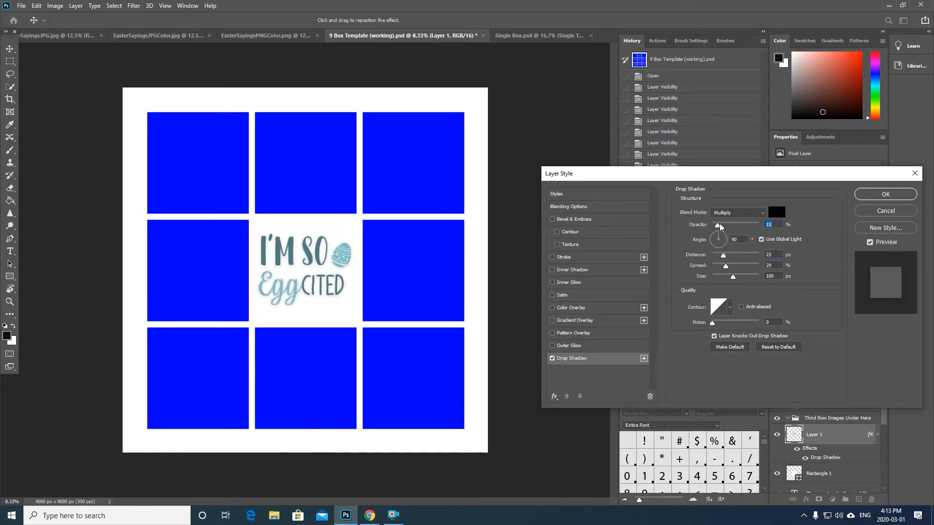
{"action": "left_click", "coordinate": [883, 193]}
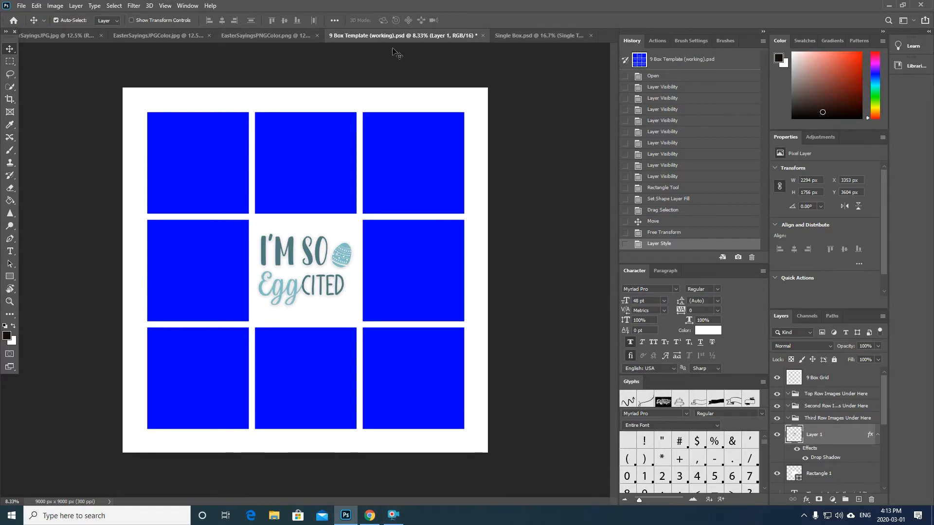
Extend the Single Box template's canvas downward to a height of 5000 pixels, anchored at the top centre.
{"action": "left_click", "coordinate": [511, 38]}
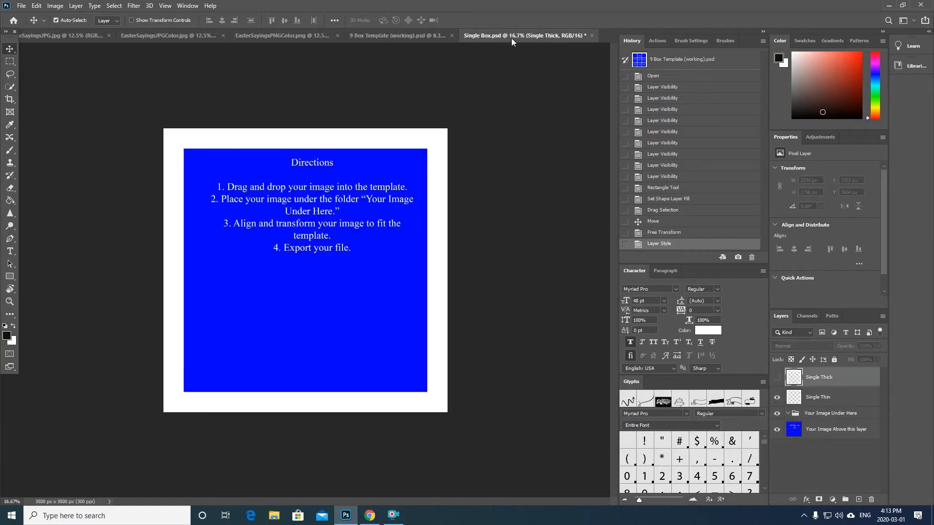
{"action": "left_click", "coordinate": [779, 429]}
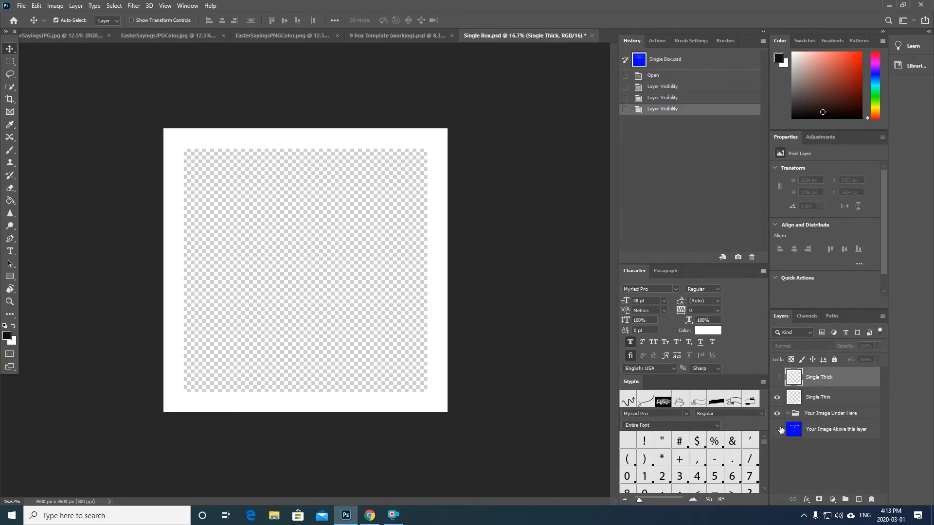
{"action": "left_click", "coordinate": [779, 431]}
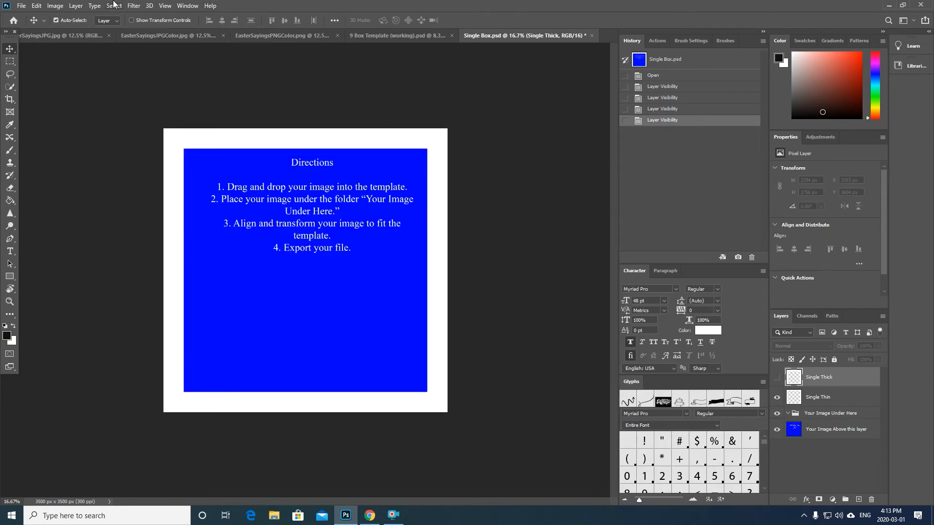
{"action": "left_click", "coordinate": [51, 8]}
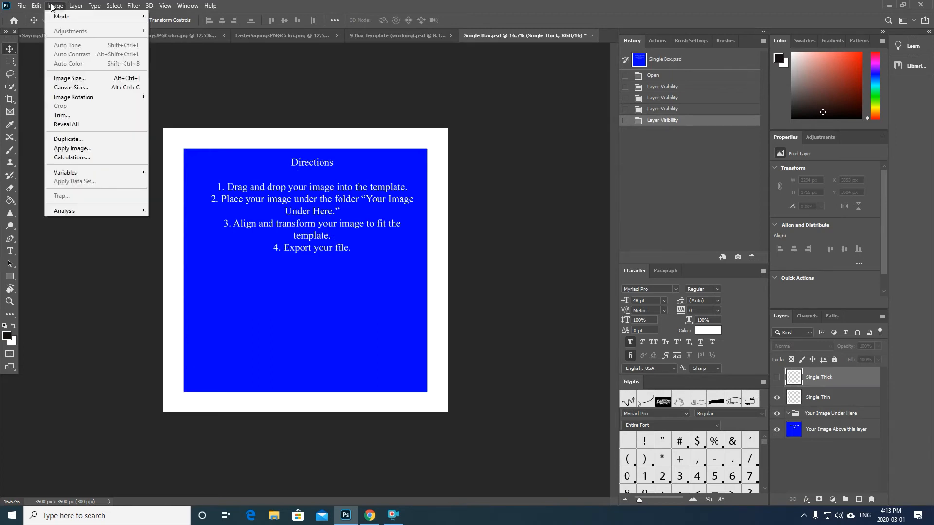
{"action": "left_click", "coordinate": [80, 88]}
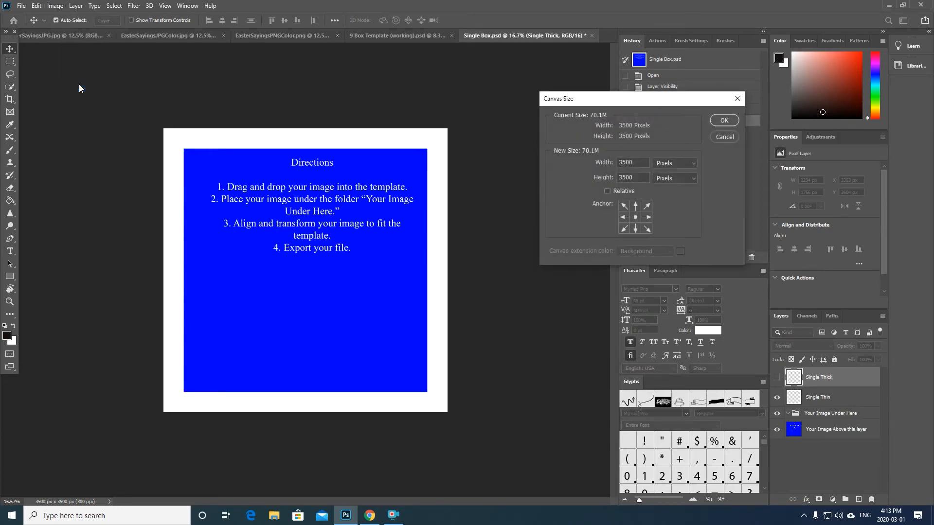
{"action": "left_click", "coordinate": [637, 208]}
{"action": "left_click_drag", "start_coordinate": [634, 178], "coordinate": [600, 179]}
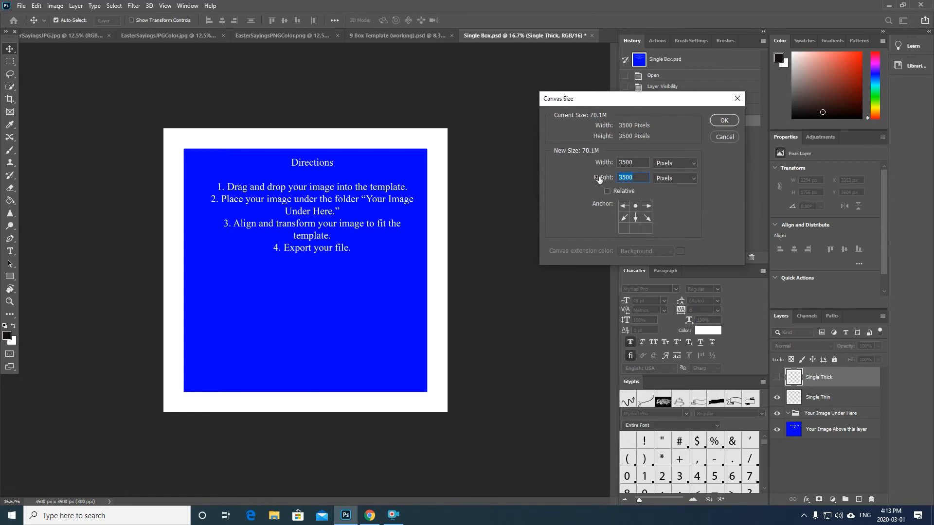
{"action": "type", "text": "5000"}
{"action": "left_click", "coordinate": [726, 123]}
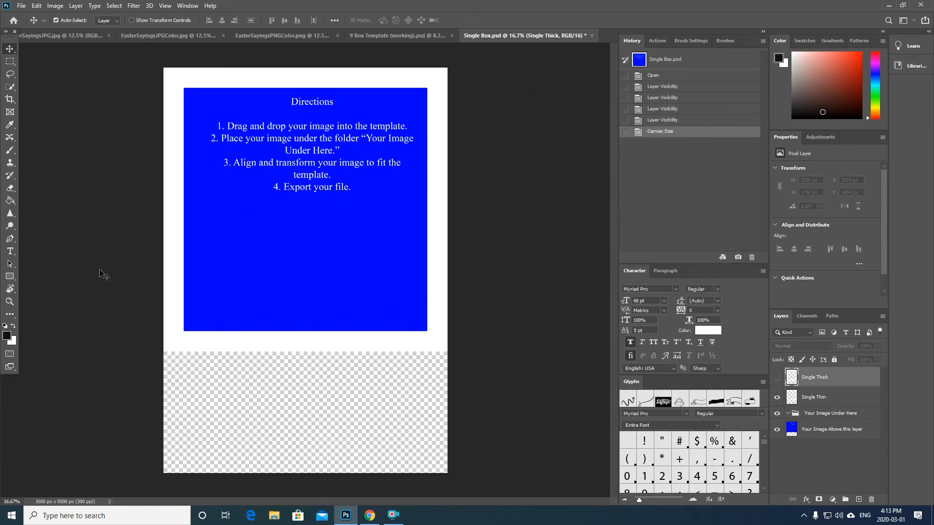
Fill the empty area below the box with white on the Single Thin layer using the Paint Bucket.
{"action": "left_click", "coordinate": [11, 201]}
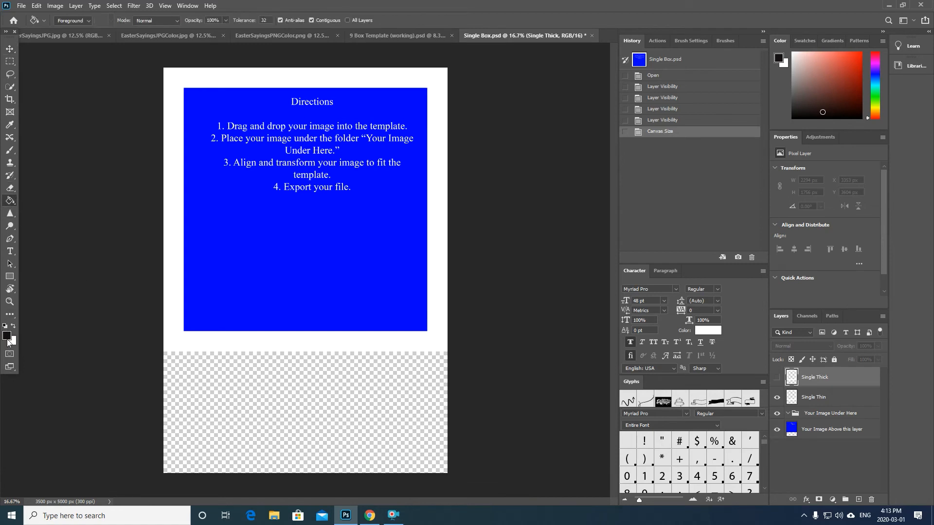
{"action": "key", "text": "x"}
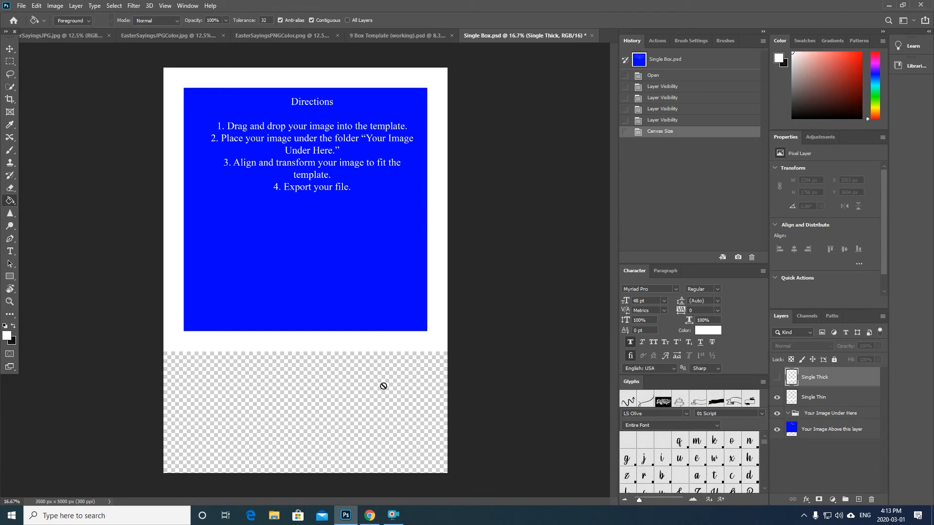
{"action": "left_click", "coordinate": [817, 397]}
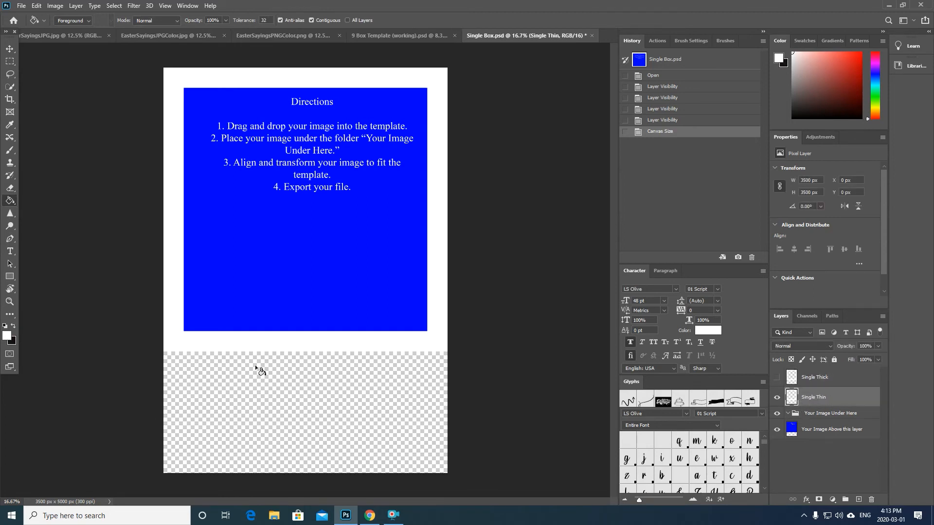
{"action": "left_click", "coordinate": [256, 387]}
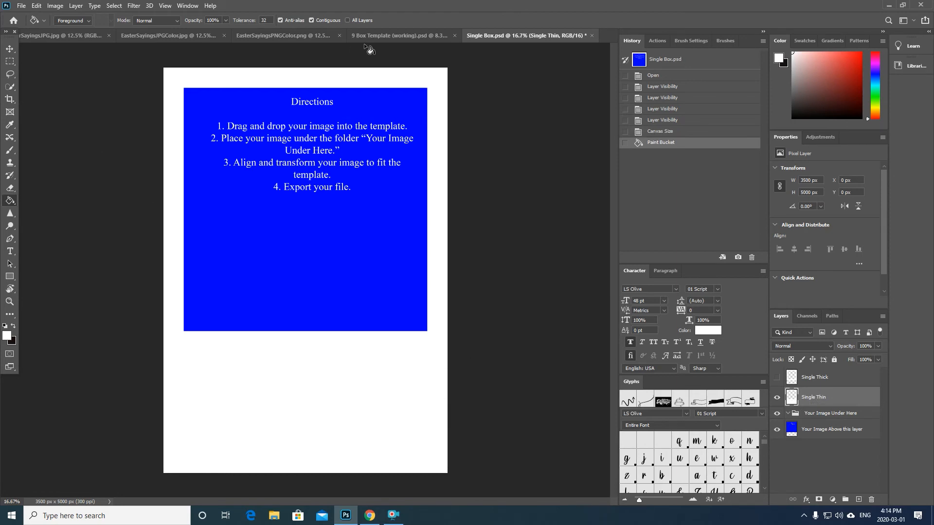
Copy the "I'm So Eggcited" saying from EasterSayingsPNGColor.png into the Single Box template, scaled to about 1630 × 1247 px and centred below the blue box.
{"action": "left_click", "coordinate": [292, 37]}
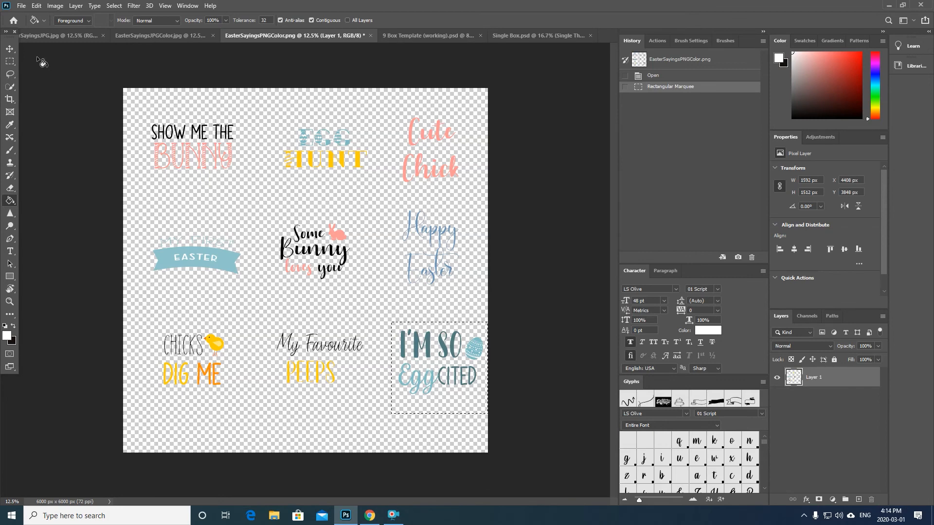
{"action": "left_click", "coordinate": [9, 48]}
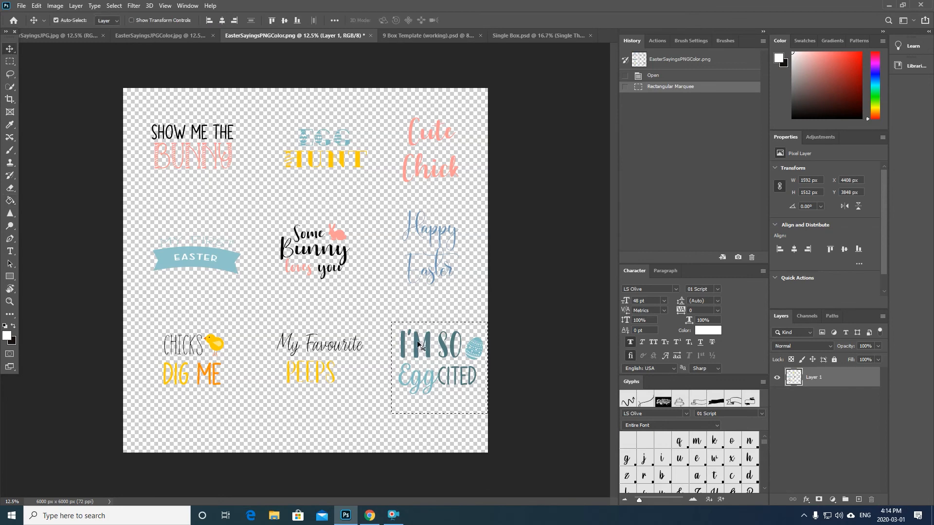
{"action": "left_click_drag", "start_coordinate": [419, 342], "coordinate": [229, 347]}
{"action": "key", "text": "ctrl+t"}
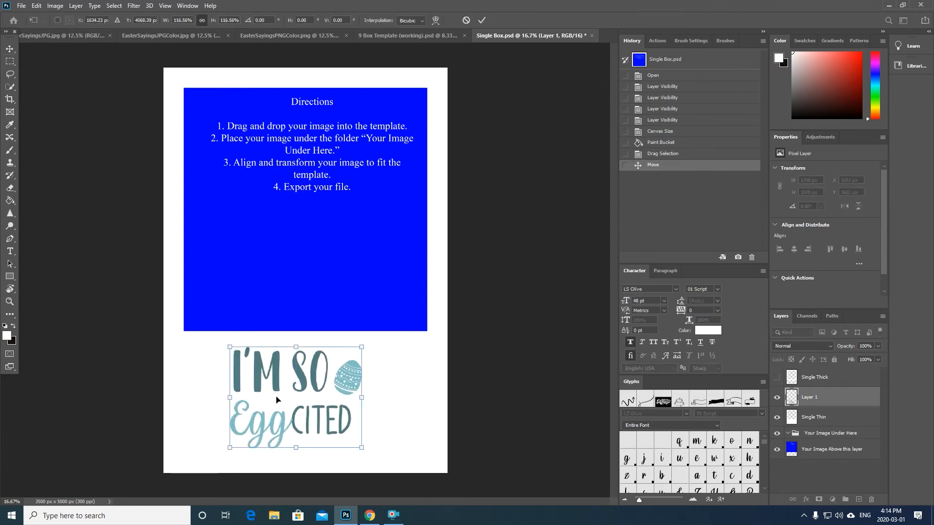
{"action": "left_click_drag", "start_coordinate": [344, 380], "coordinate": [354, 380]}
{"action": "key", "text": "Return"}
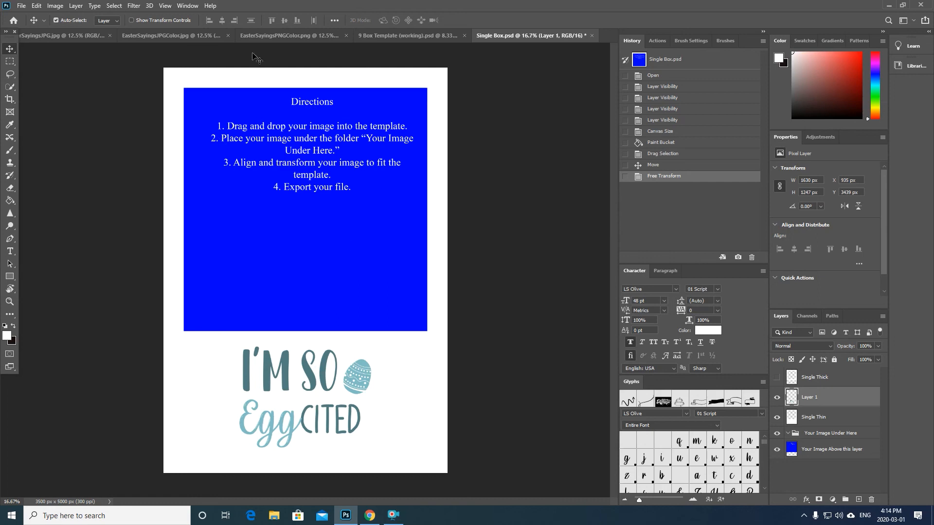
Switch to the black EasterSayingsJPG.jpg document.
{"action": "left_click", "coordinate": [42, 34]}
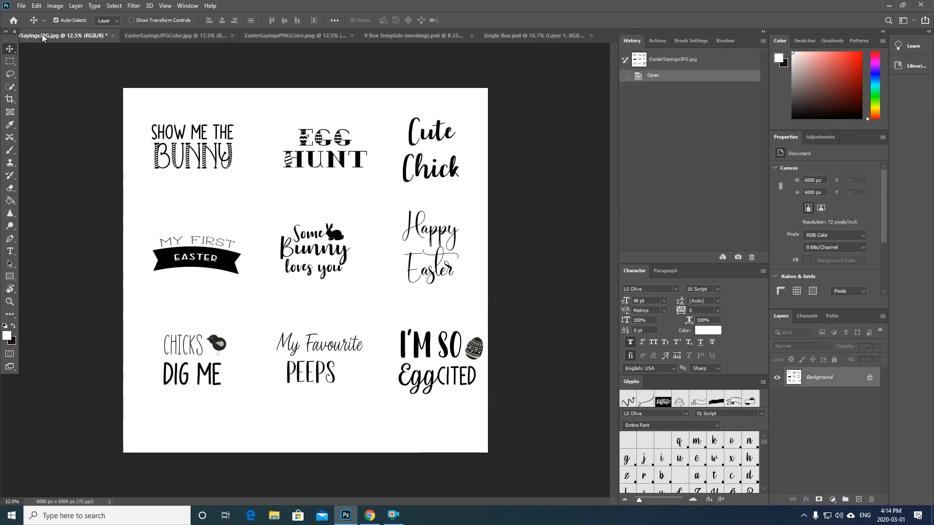